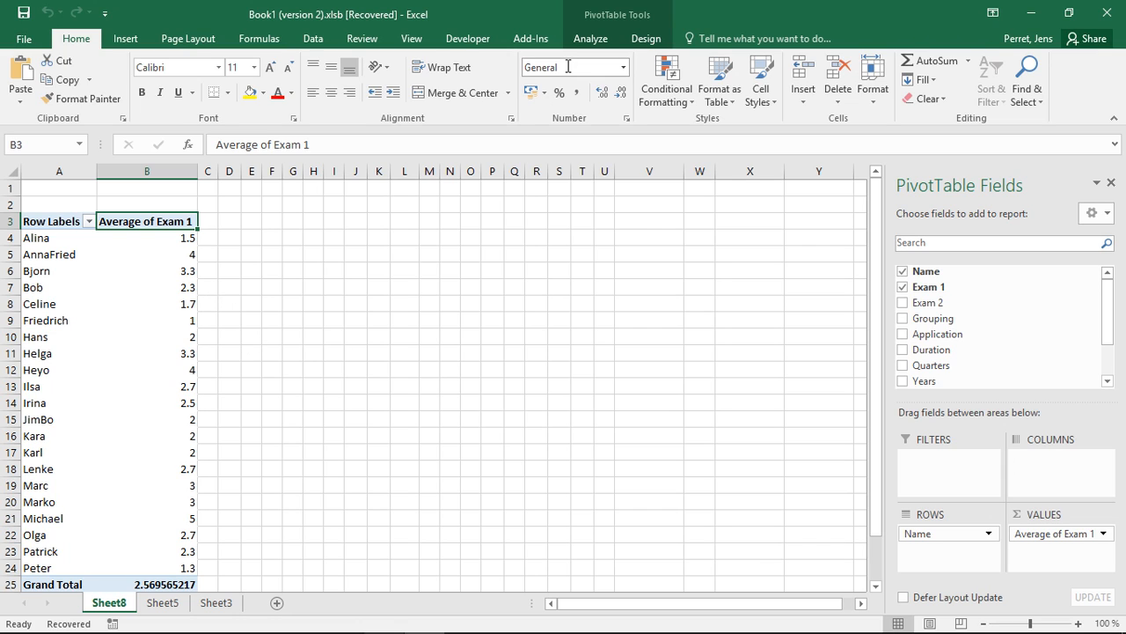
# Step: Insert a clustered column PivotChart from the Exam 1 averages pivot table and move it up to about row 3, beside the table
pyautogui.click(591, 39)
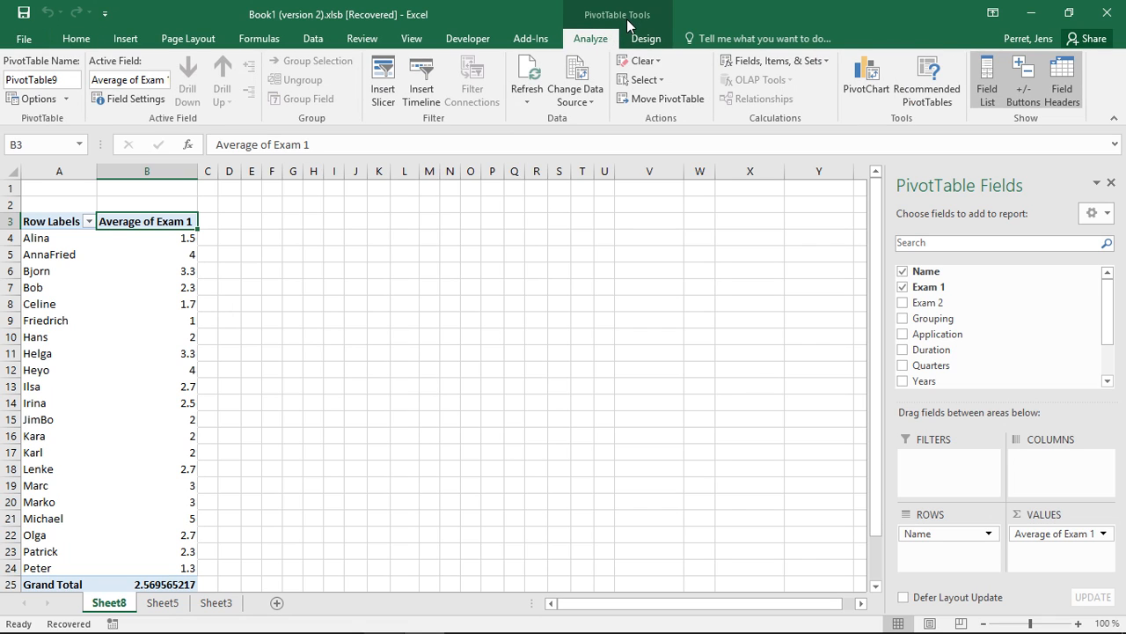
pyautogui.click(863, 96)
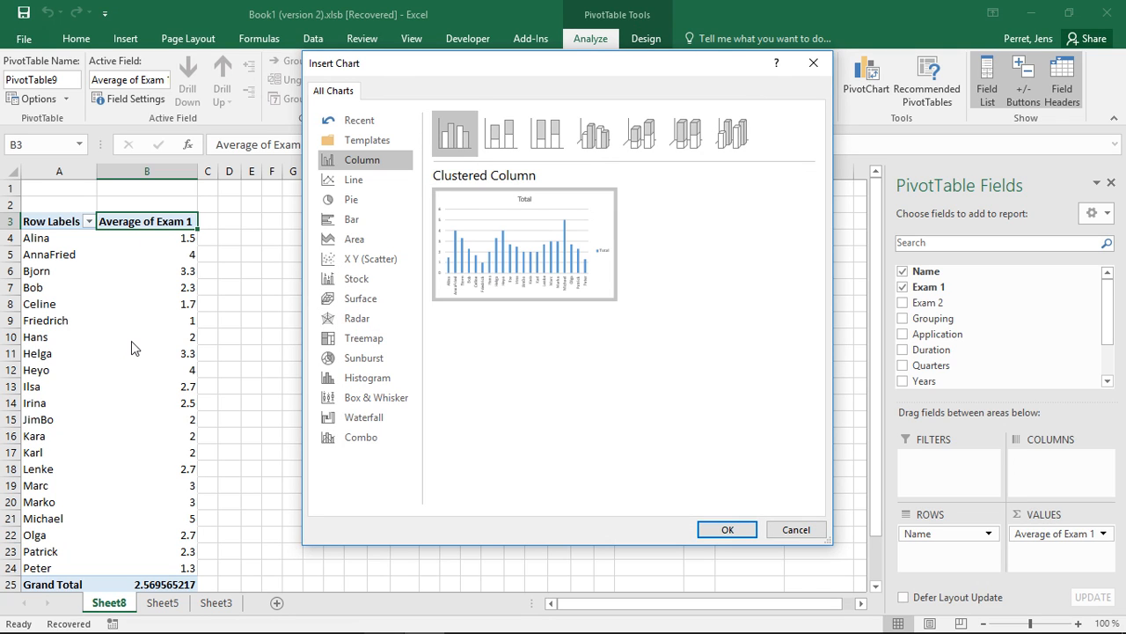
pyautogui.moveTo(514, 273)
pyautogui.click(377, 220)
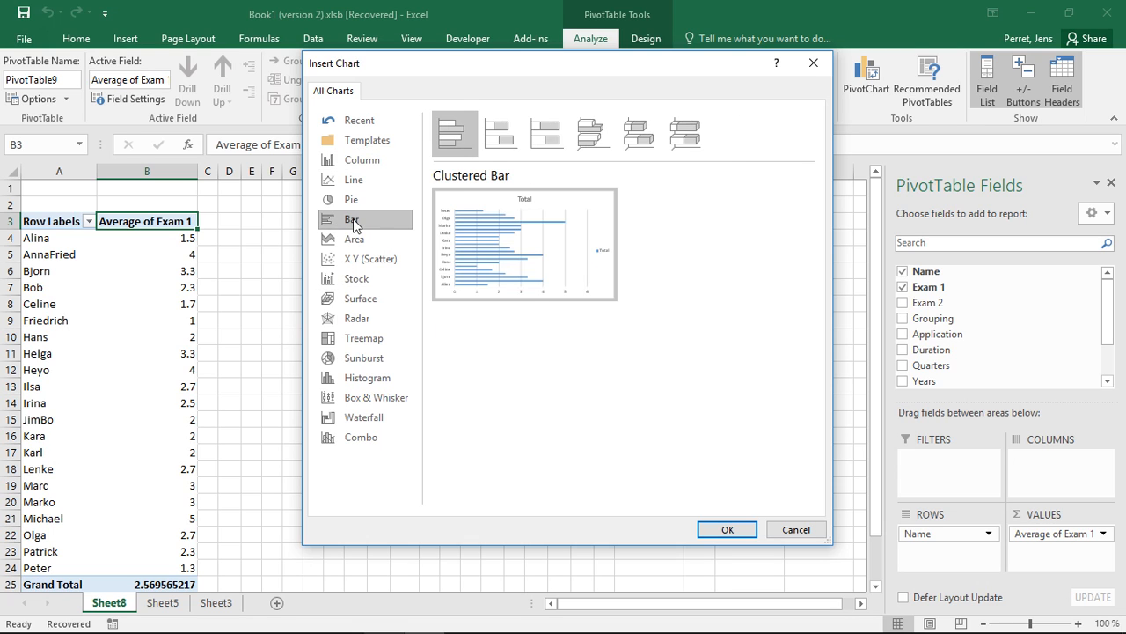
pyautogui.moveTo(481, 249)
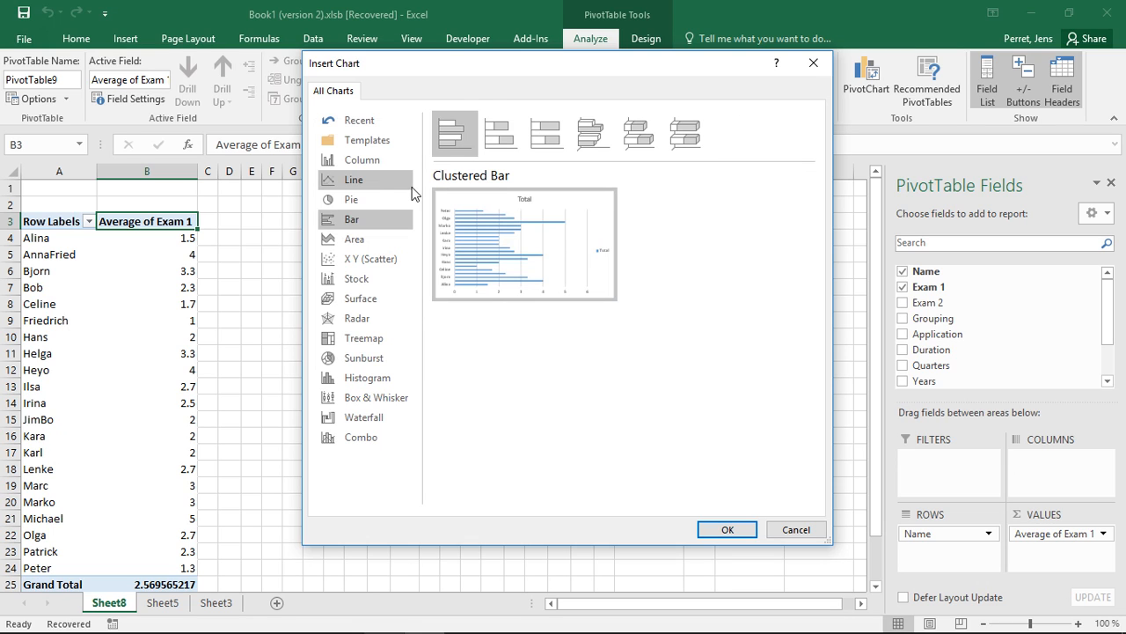
pyautogui.click(360, 161)
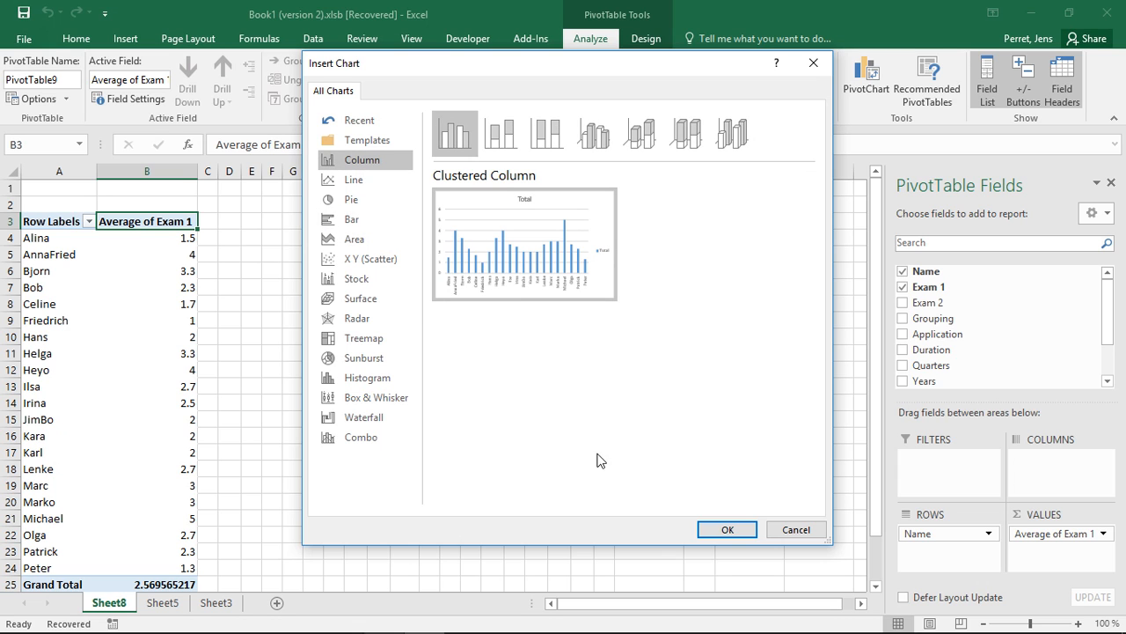
pyautogui.click(713, 526)
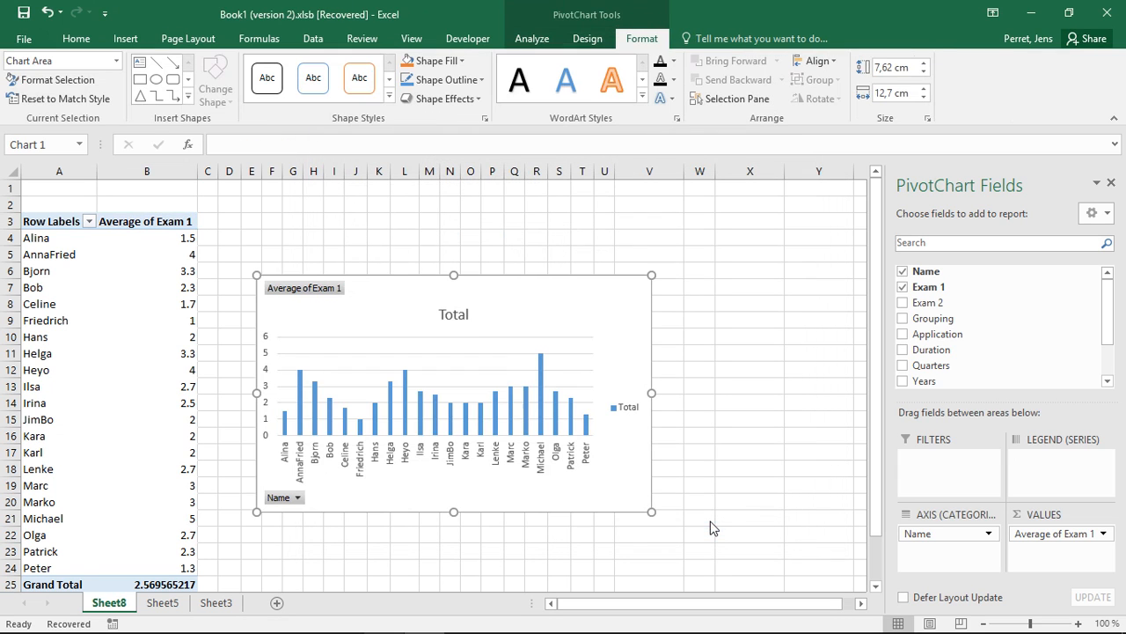
pyautogui.moveTo(389, 309); pyautogui.dragTo(374, 249)
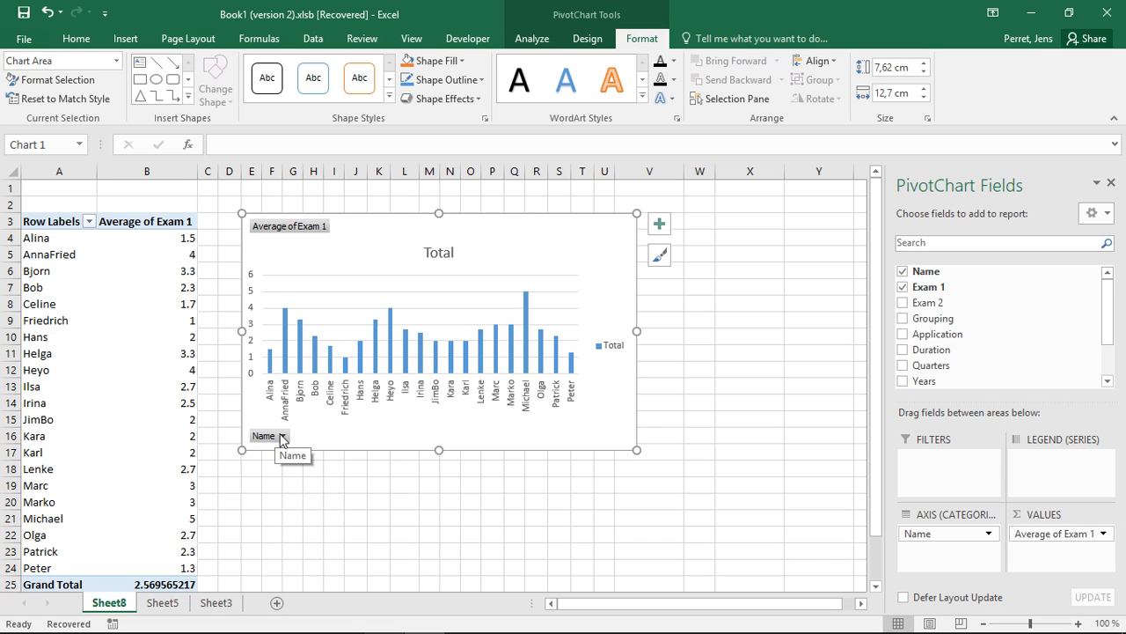
# Step: Summarize the chart's Exam 1 value field by Sum
pyautogui.click(286, 230)
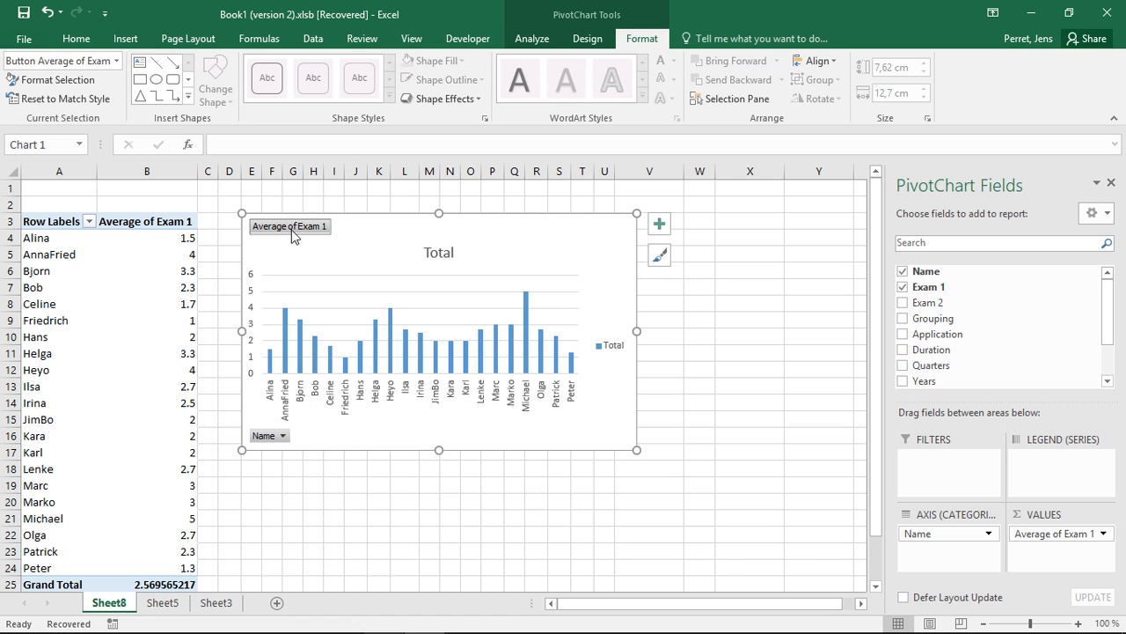
pyautogui.rightClick(291, 231)
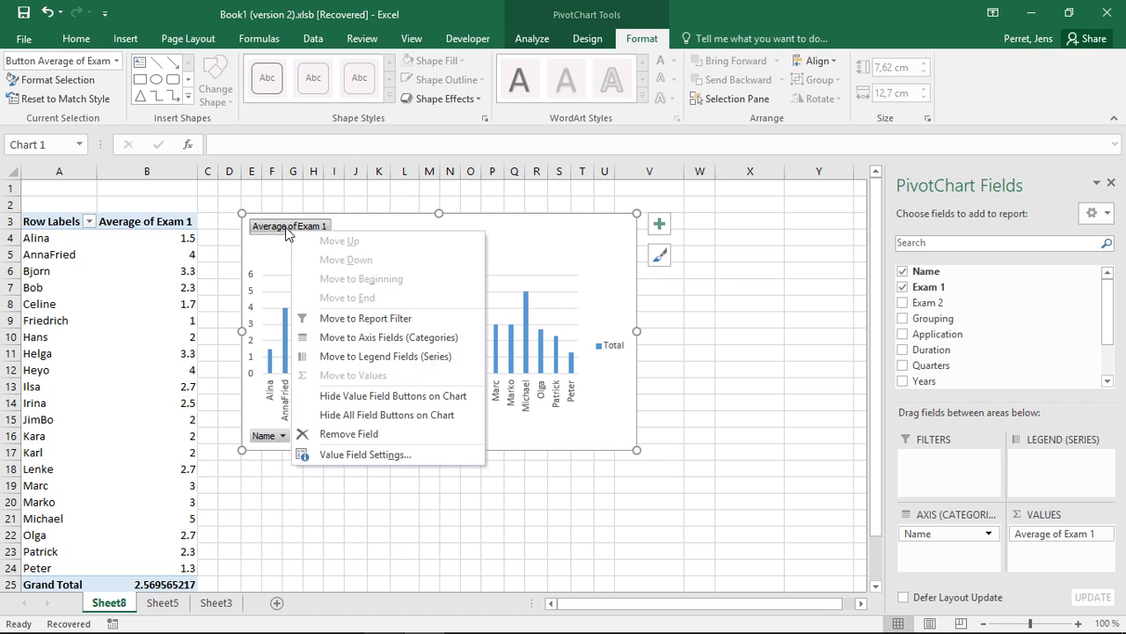
pyautogui.click(356, 456)
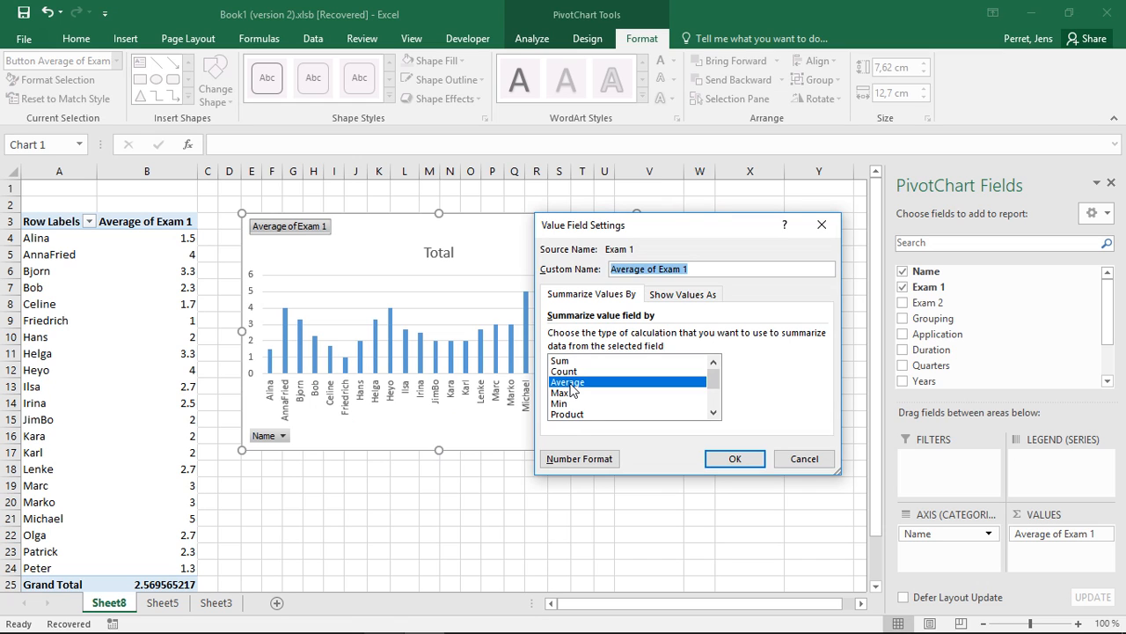
pyautogui.click(561, 361)
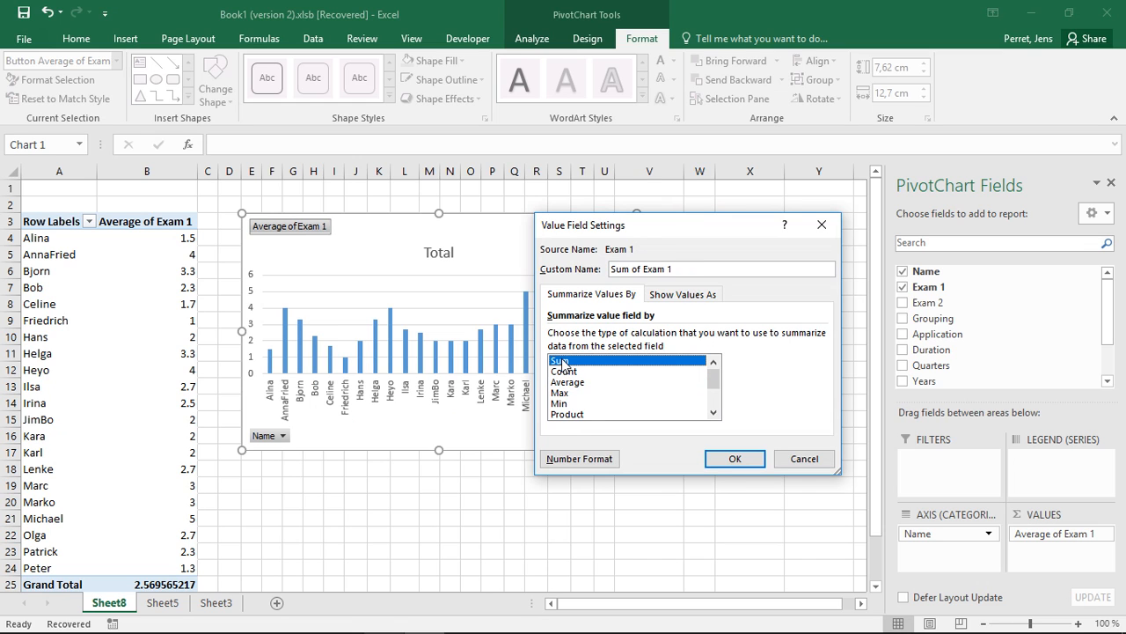
pyautogui.click(717, 461)
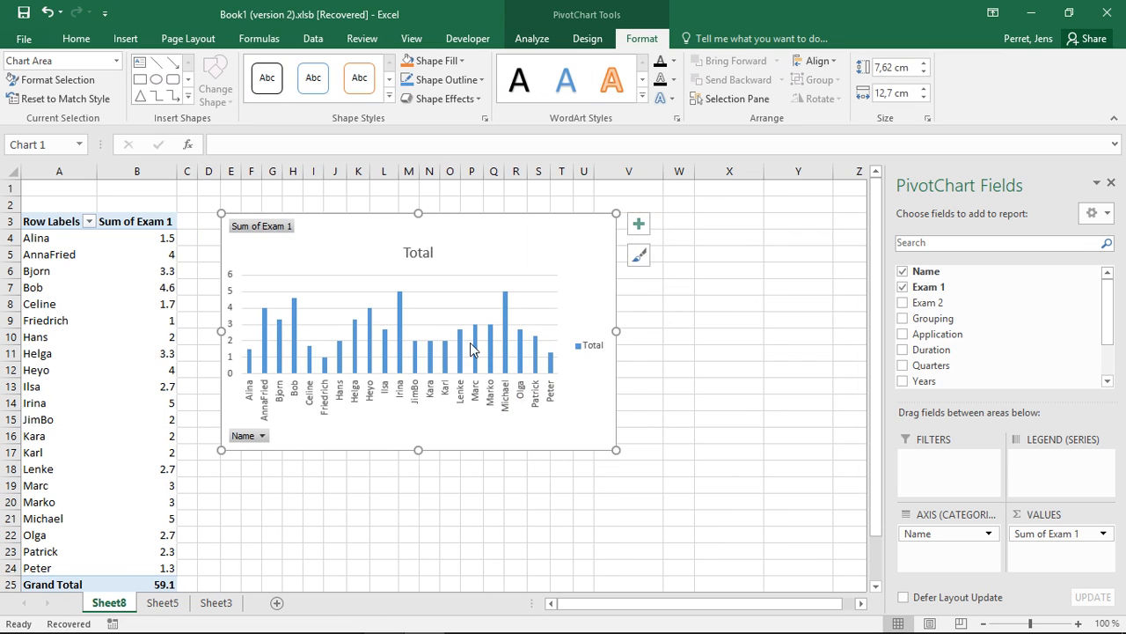
# Step: Set the chart's Exam 1 value field back to being summarized by Average
pyautogui.click(262, 234)
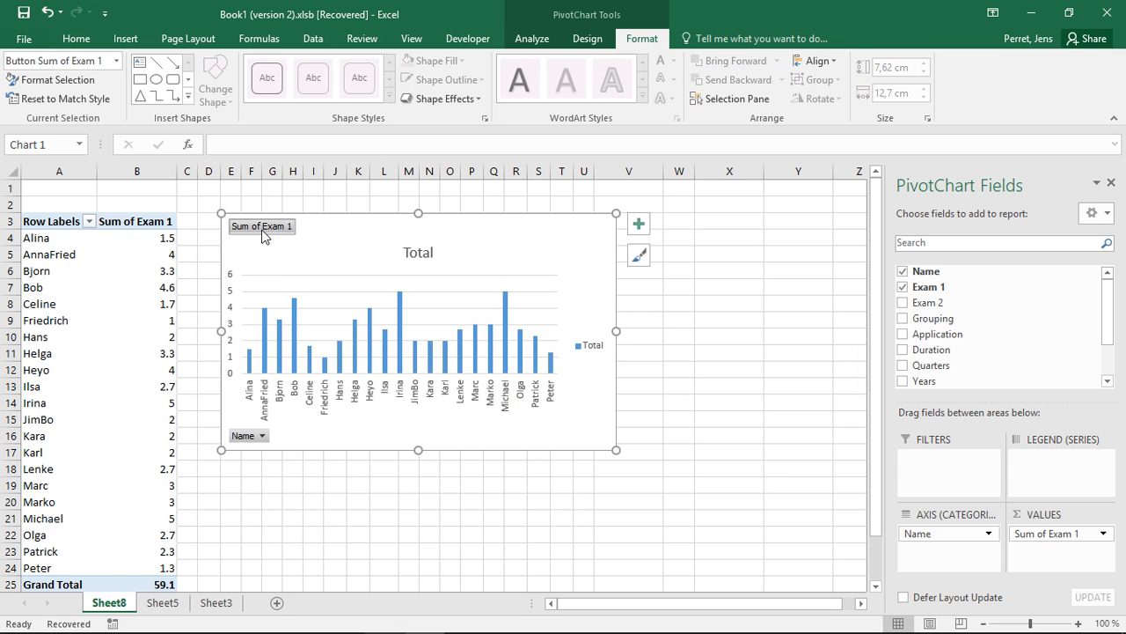
pyautogui.rightClick(263, 231)
pyautogui.click(299, 454)
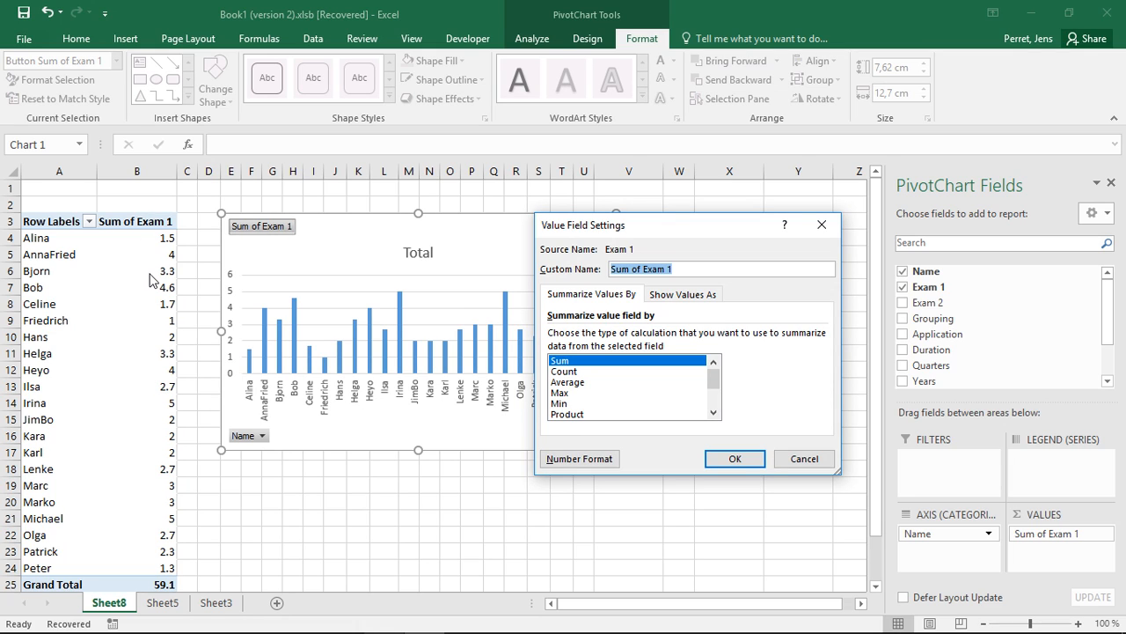
pyautogui.click(570, 382)
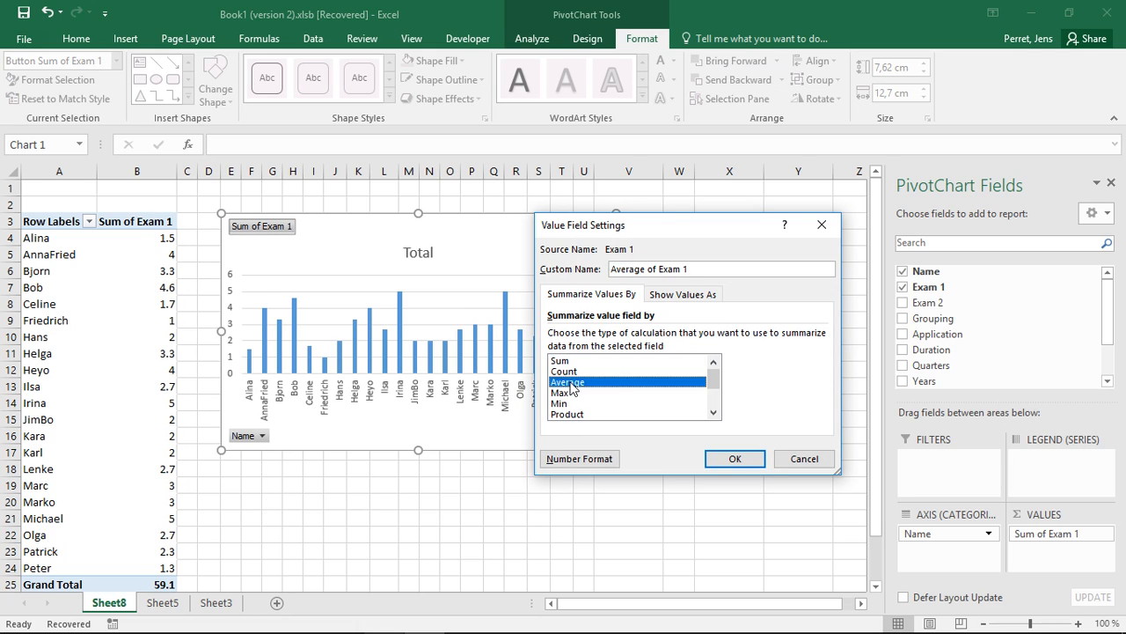
pyautogui.click(729, 458)
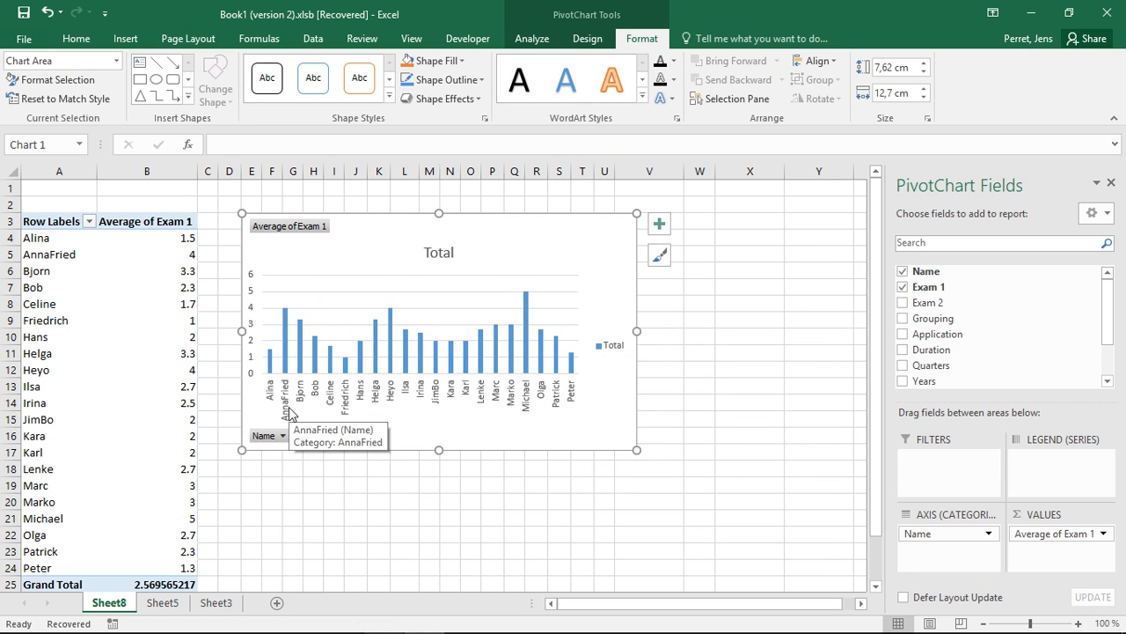
pyautogui.click(282, 437)
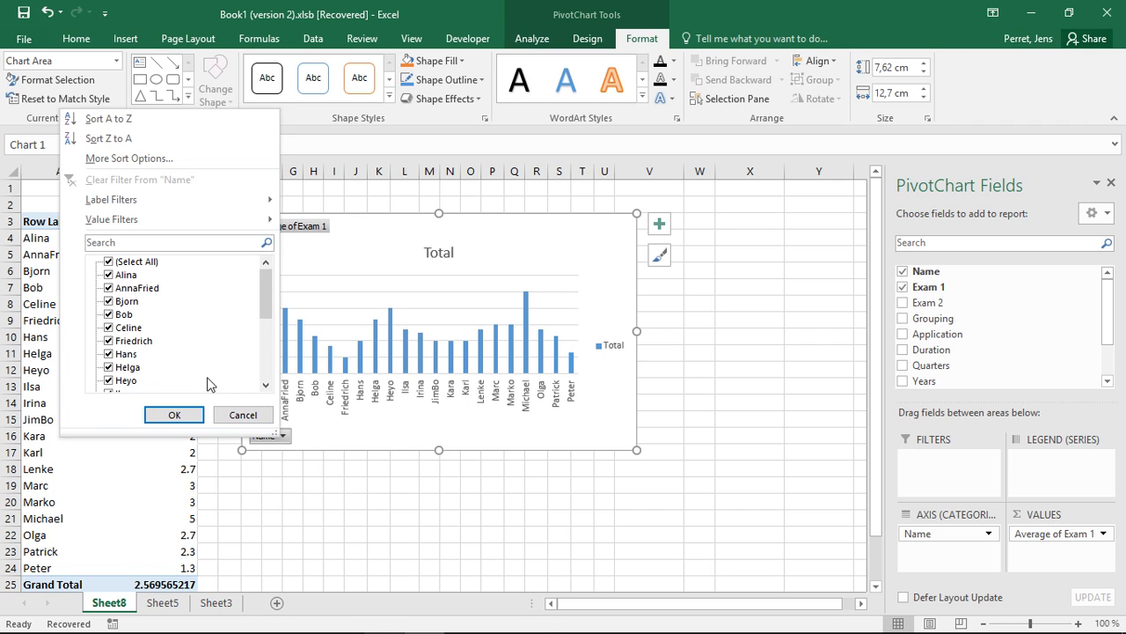
pyautogui.click(339, 431)
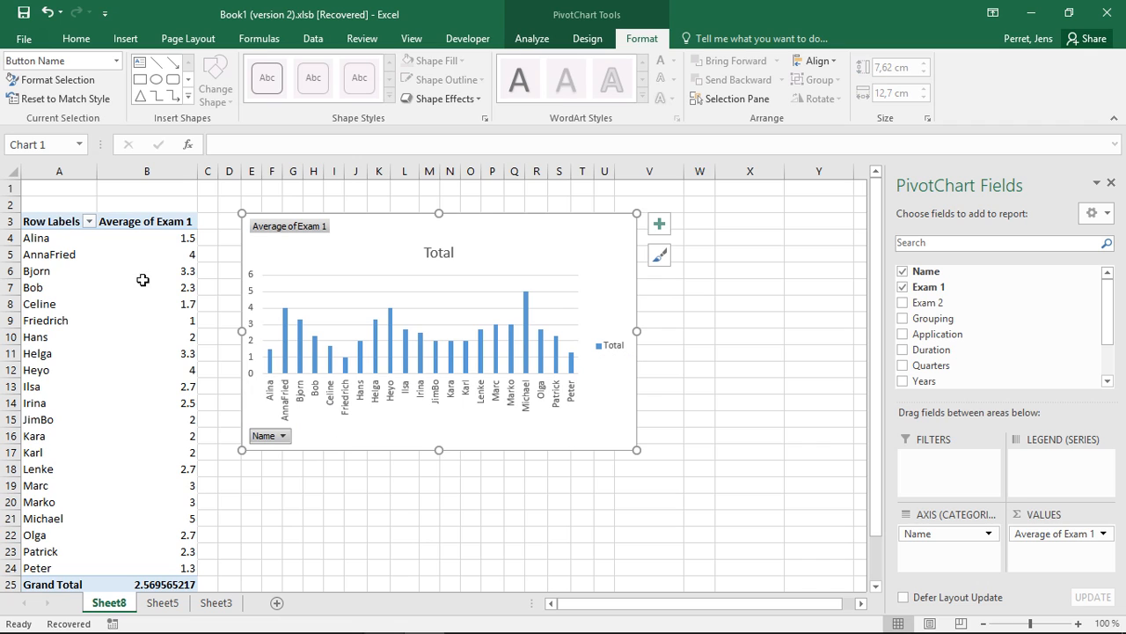
pyautogui.click(89, 222)
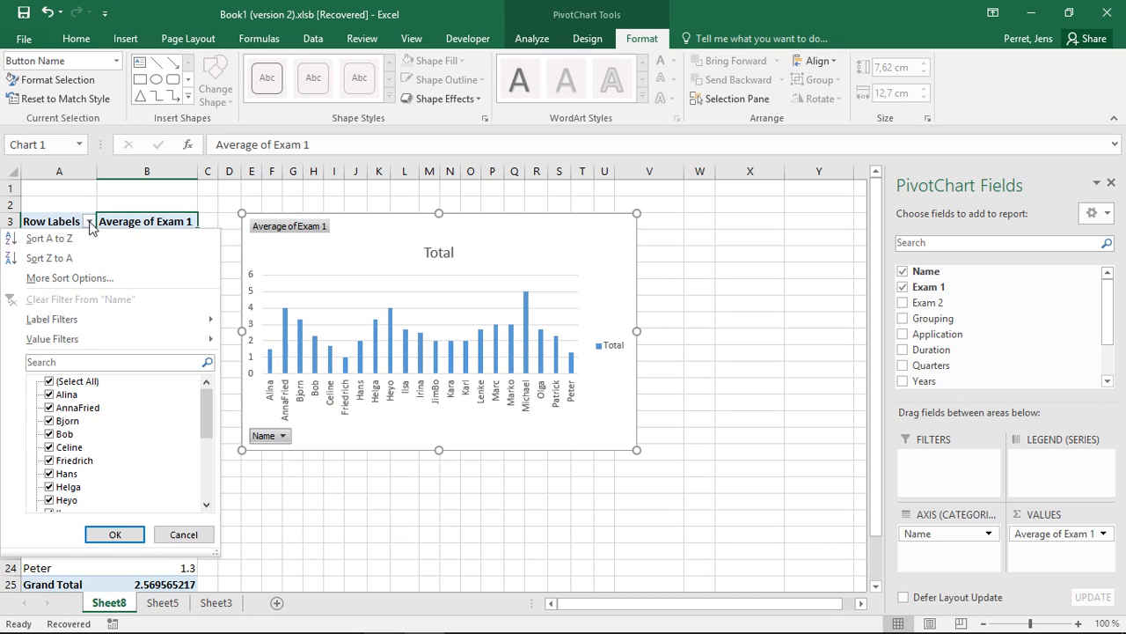
pyautogui.click(89, 223)
# Step: Apply a label filter to the chart's Name field to show only items that begin with B
pyautogui.click(263, 437)
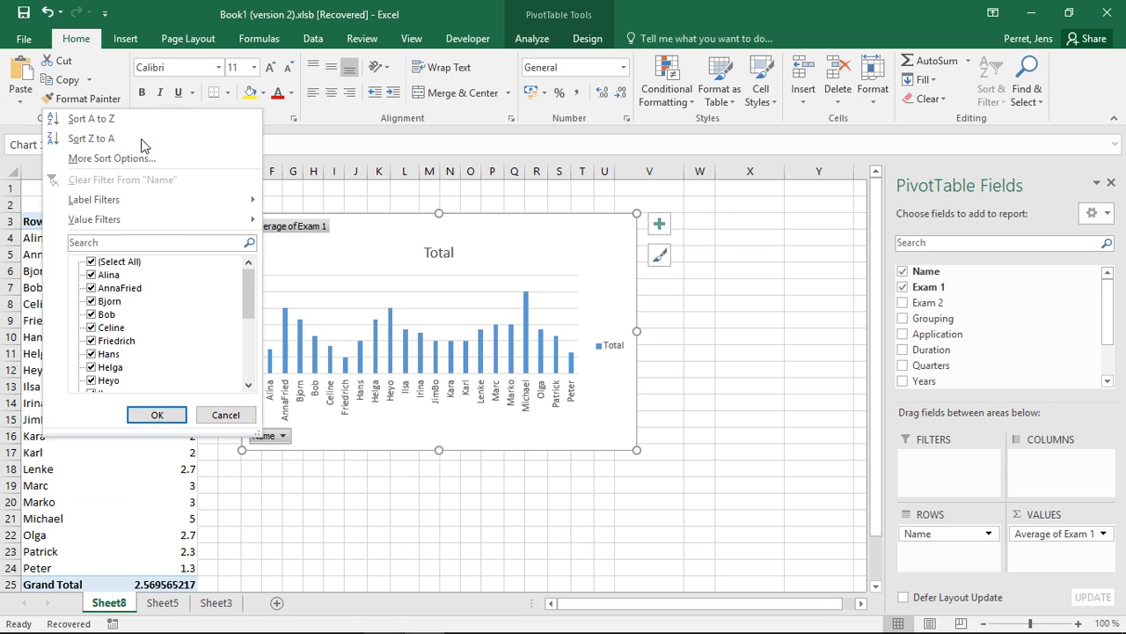
pyautogui.moveTo(102, 209)
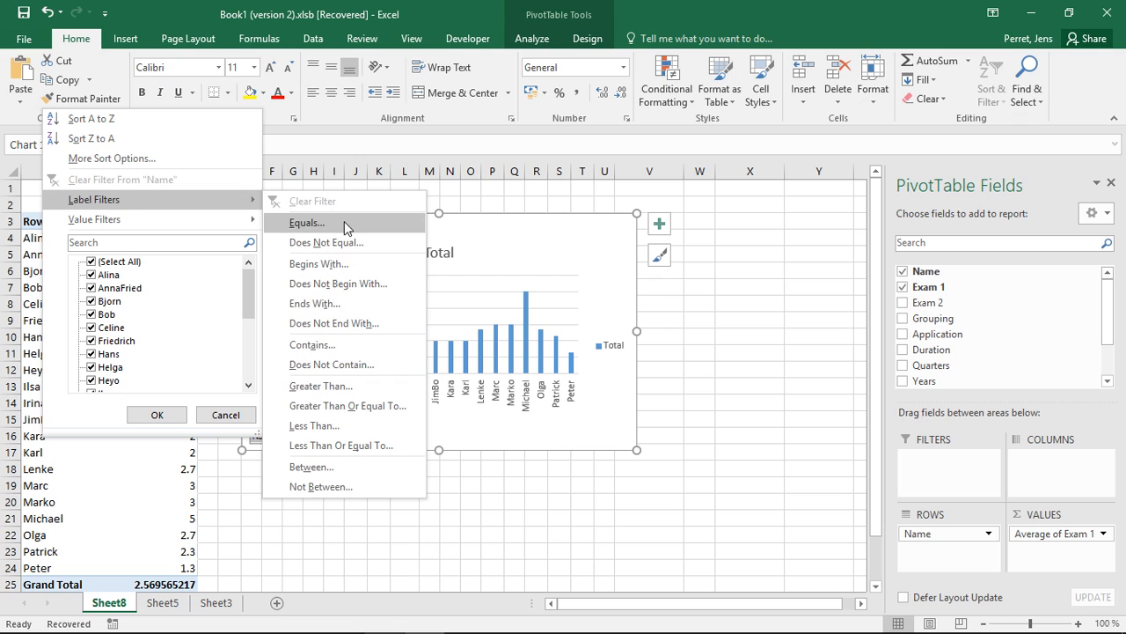
pyautogui.click(318, 264)
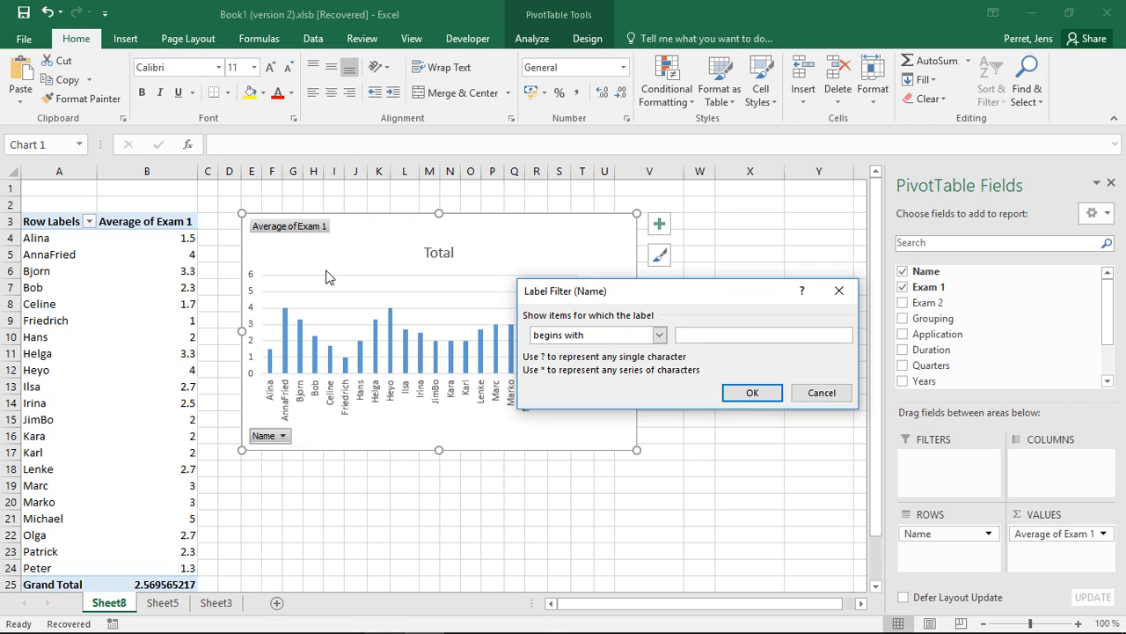
pyautogui.write('B')
pyautogui.click(731, 392)
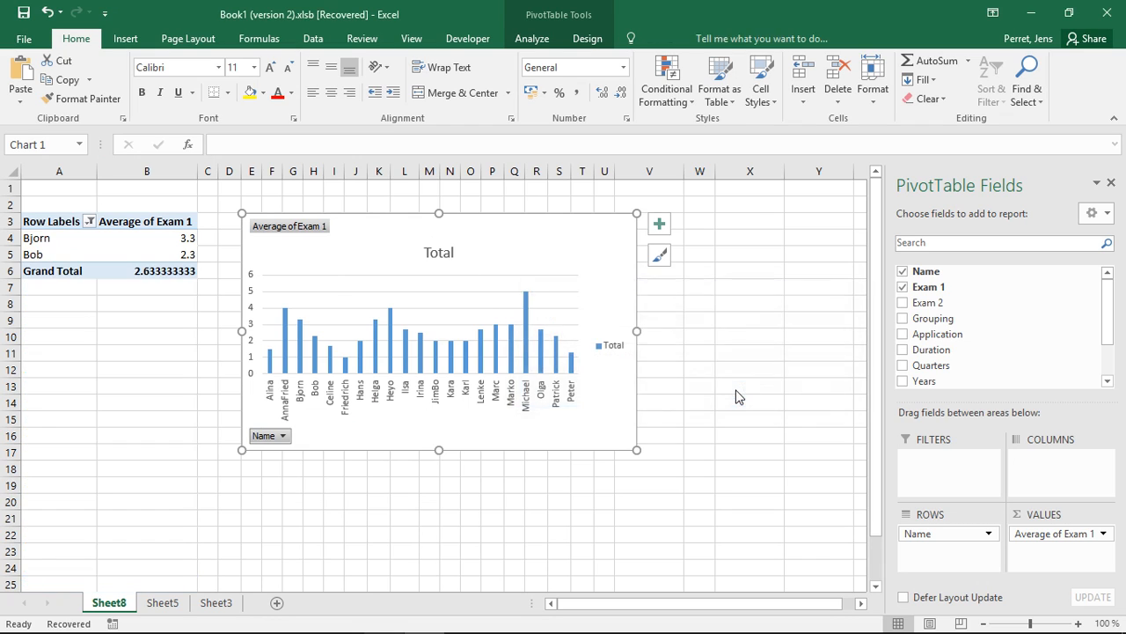
# Step: Clear the label filter from the pivot chart's Name field
pyautogui.click(335, 379)
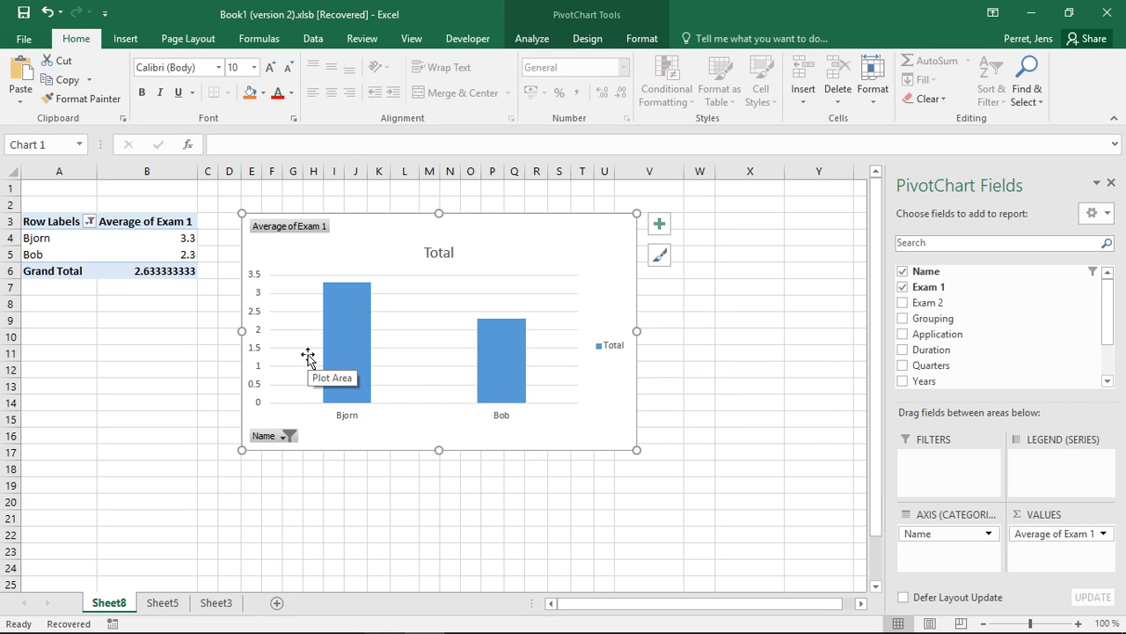
pyautogui.click(287, 435)
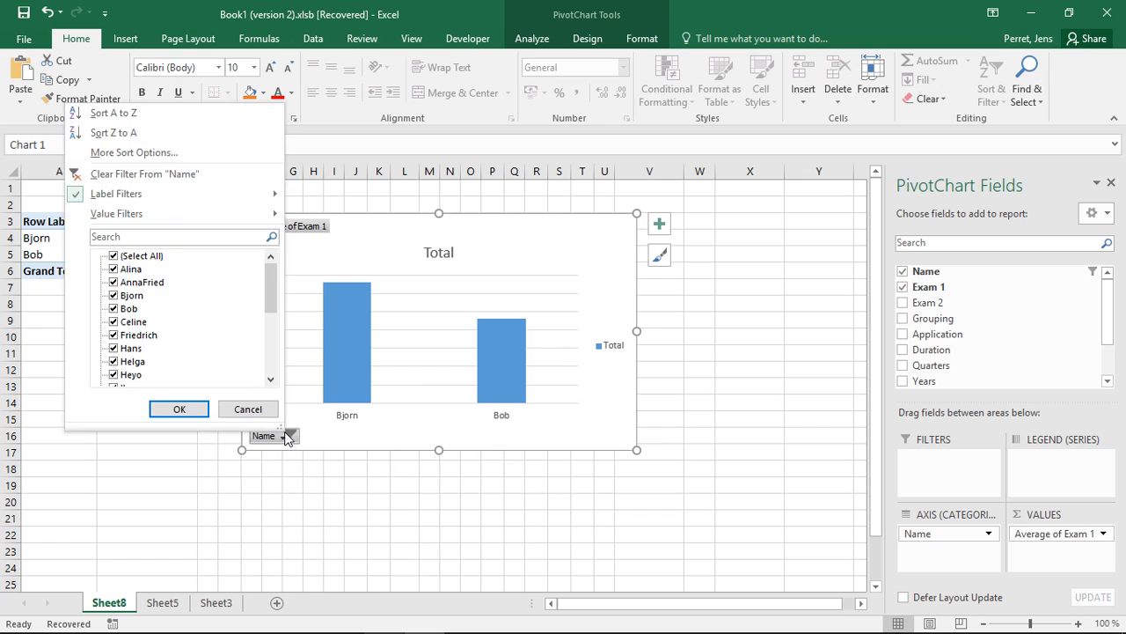
pyautogui.click(181, 174)
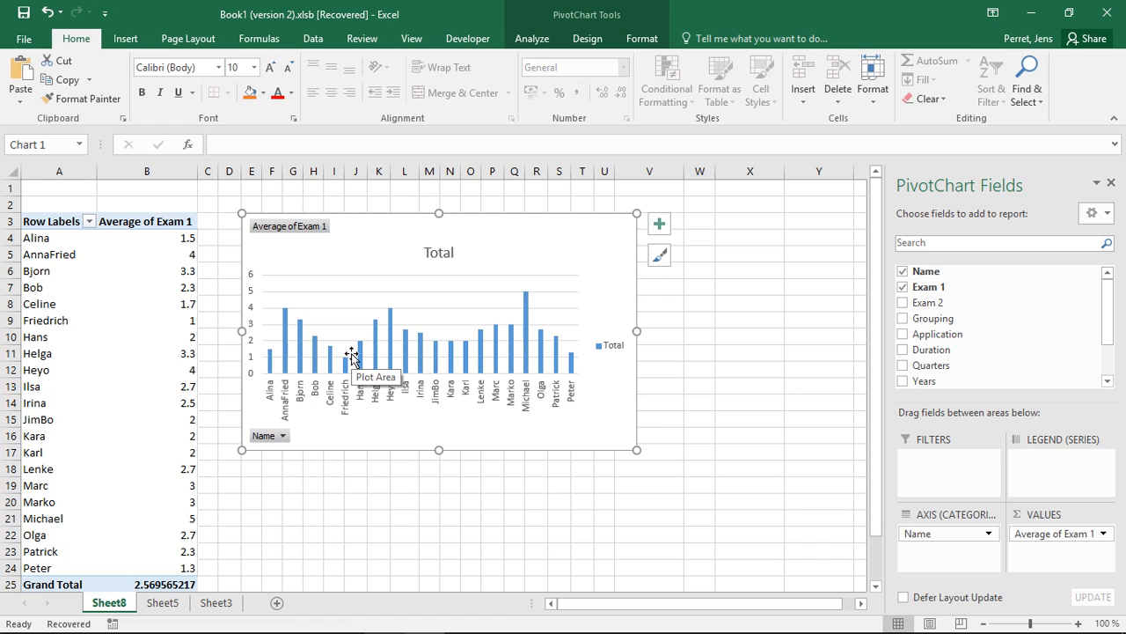
# Step: Preview the Pie and Clustered Bar chart types for the pivot chart and cancel the chart type change
pyautogui.rightClick(507, 260)
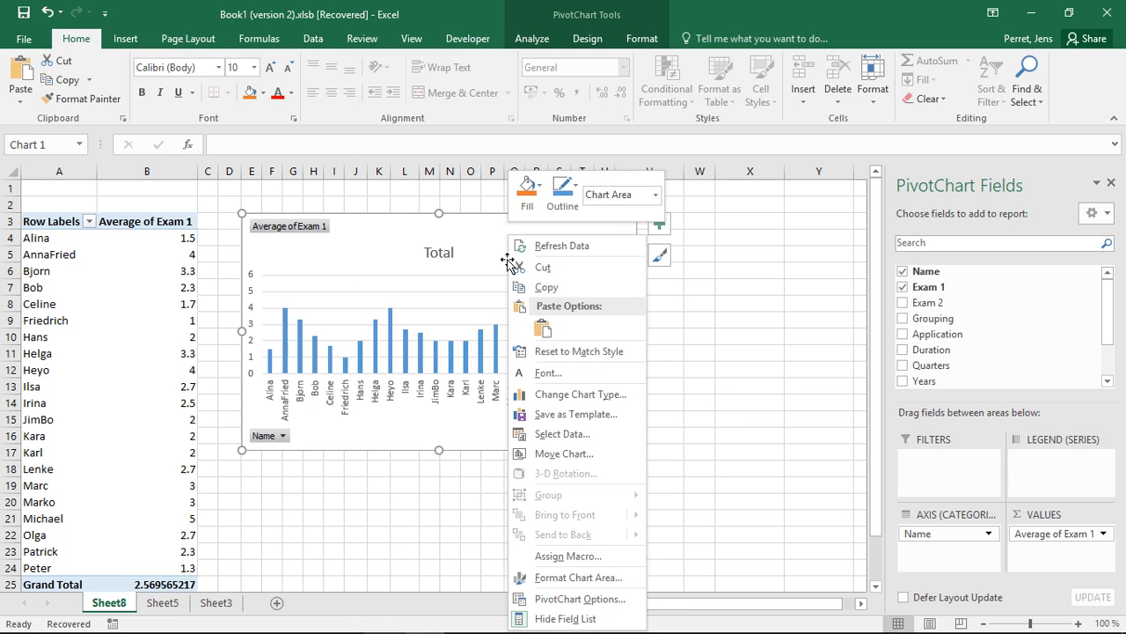
pyautogui.click(563, 396)
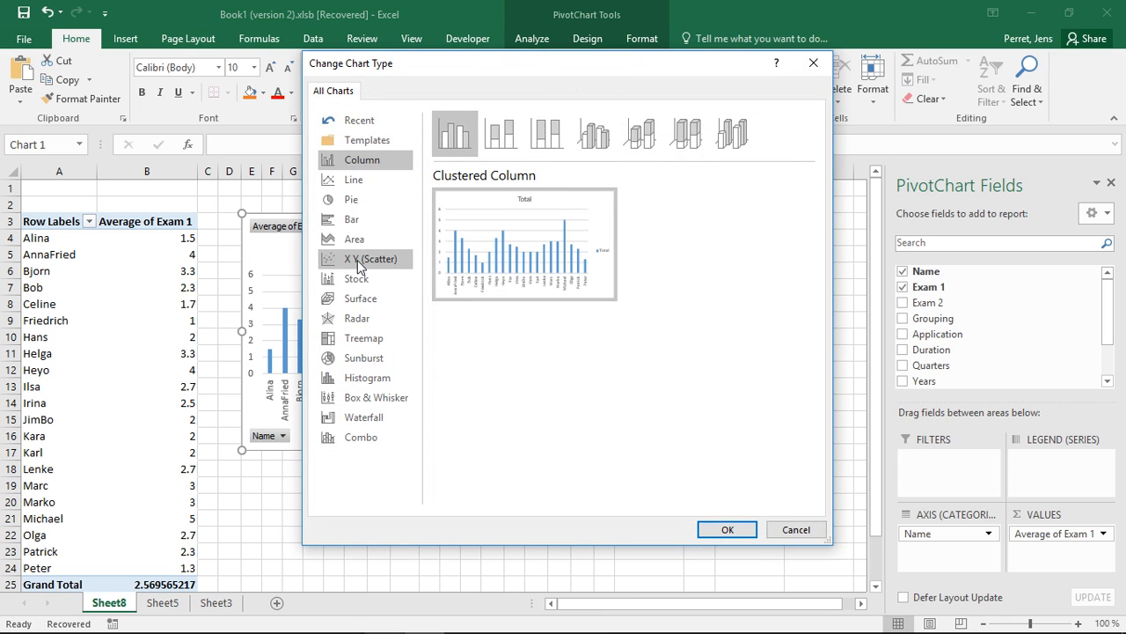
pyautogui.click(350, 201)
pyautogui.moveTo(471, 233)
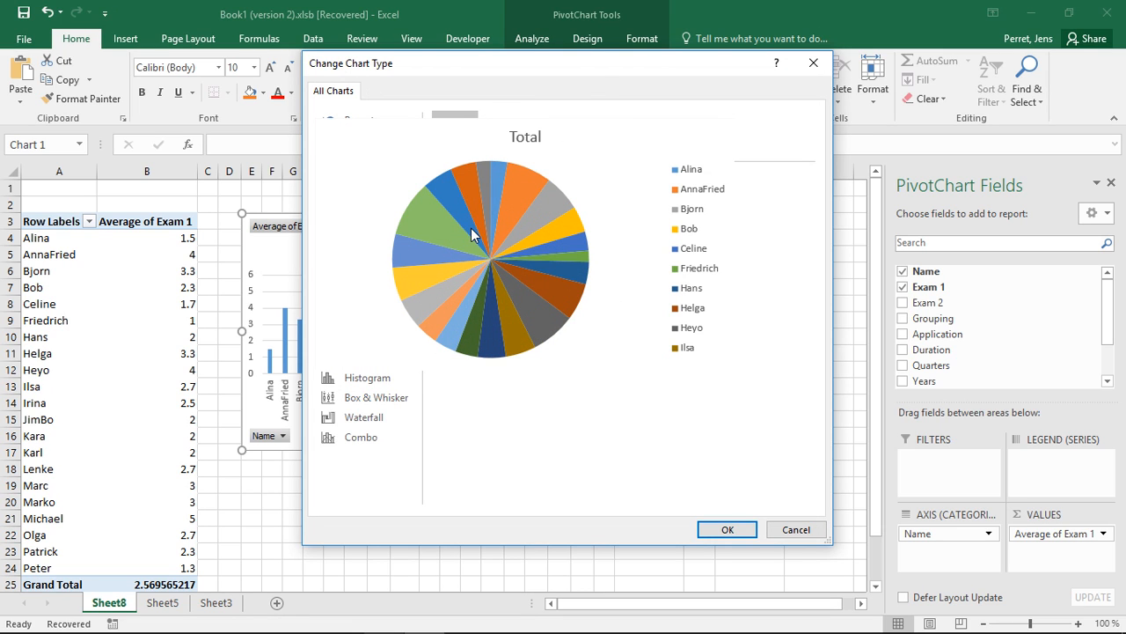
pyautogui.click(377, 221)
pyautogui.moveTo(466, 234)
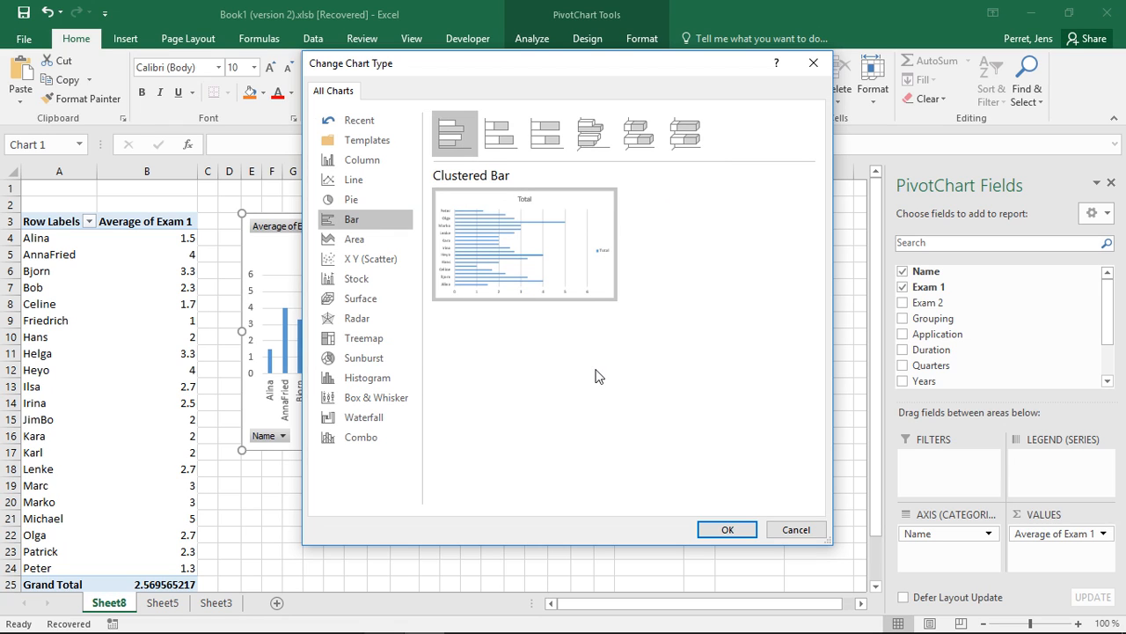
pyautogui.click(777, 536)
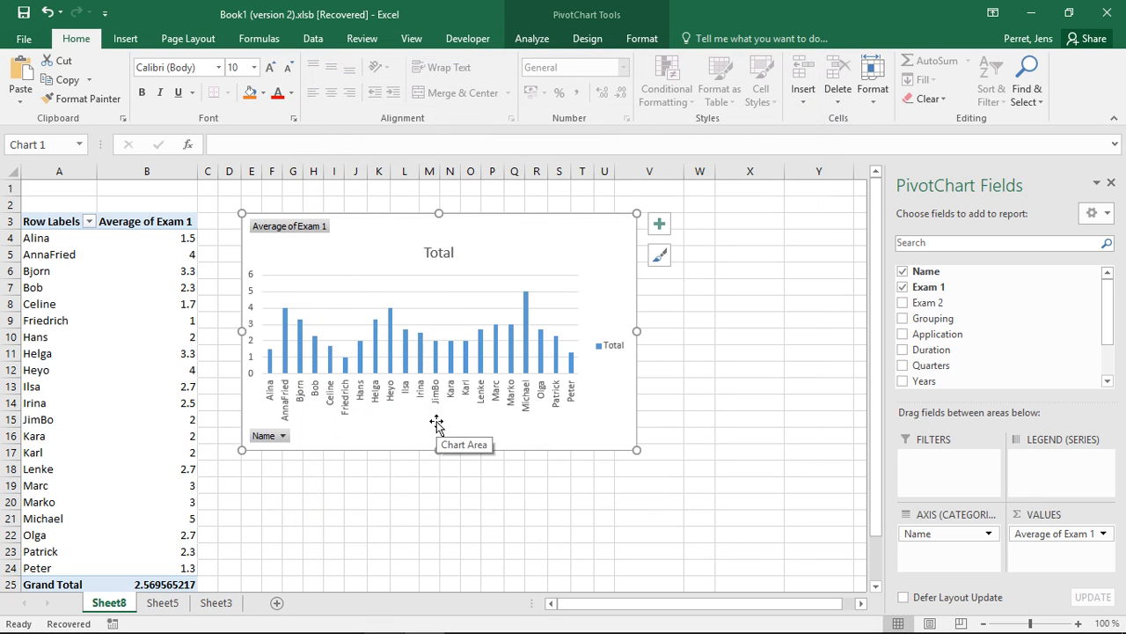
pyautogui.click(126, 38)
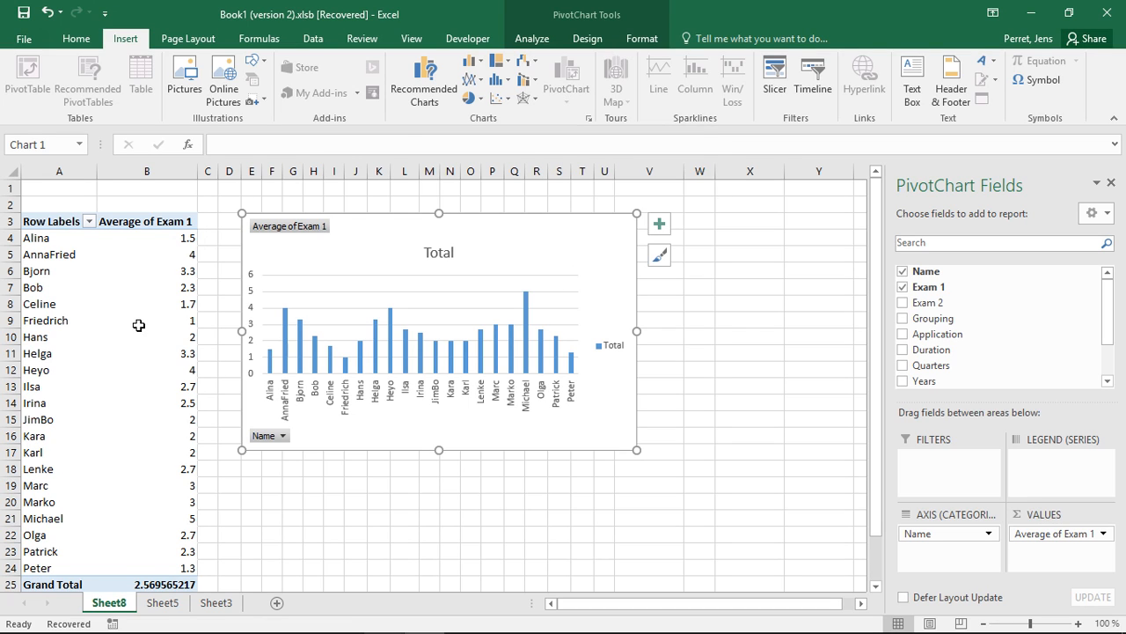
pyautogui.moveTo(138, 325)
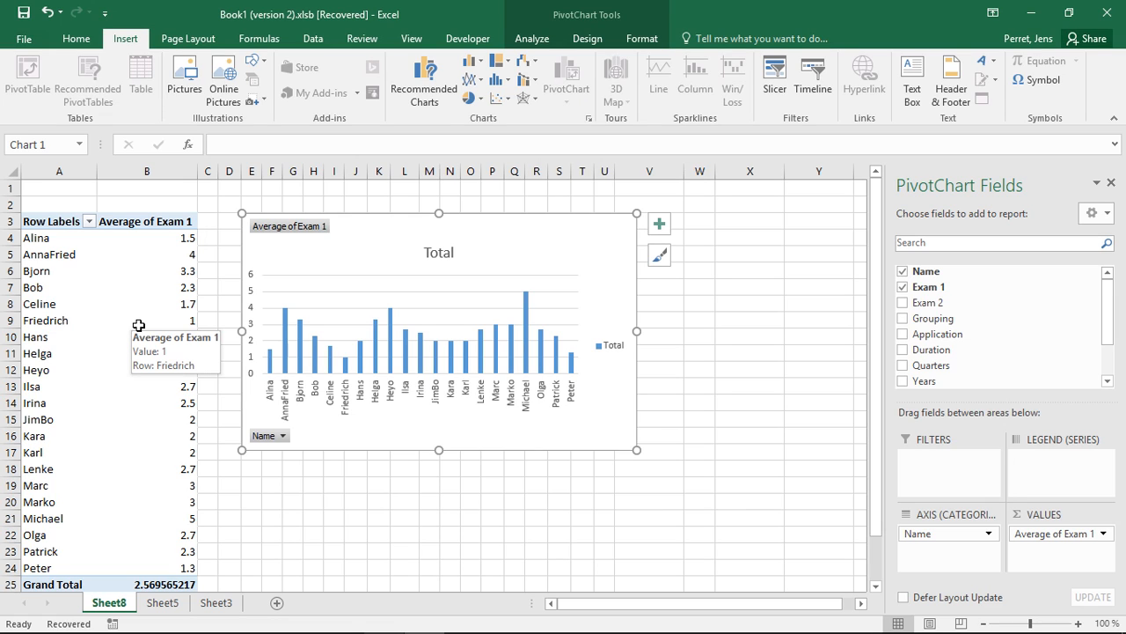